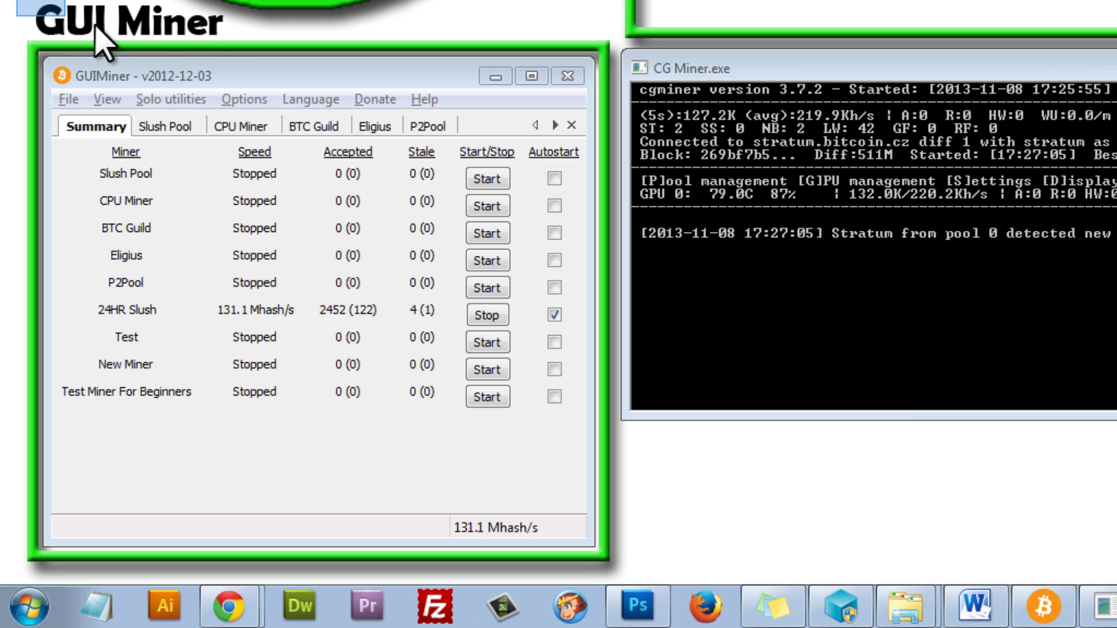
Arrange the Bitcoin-Qt and MultiBit wallet windows side by side on the desktop.
left_click_drag(10, 287, 127, 317)
left_click_drag(239, 47, 256, 67)
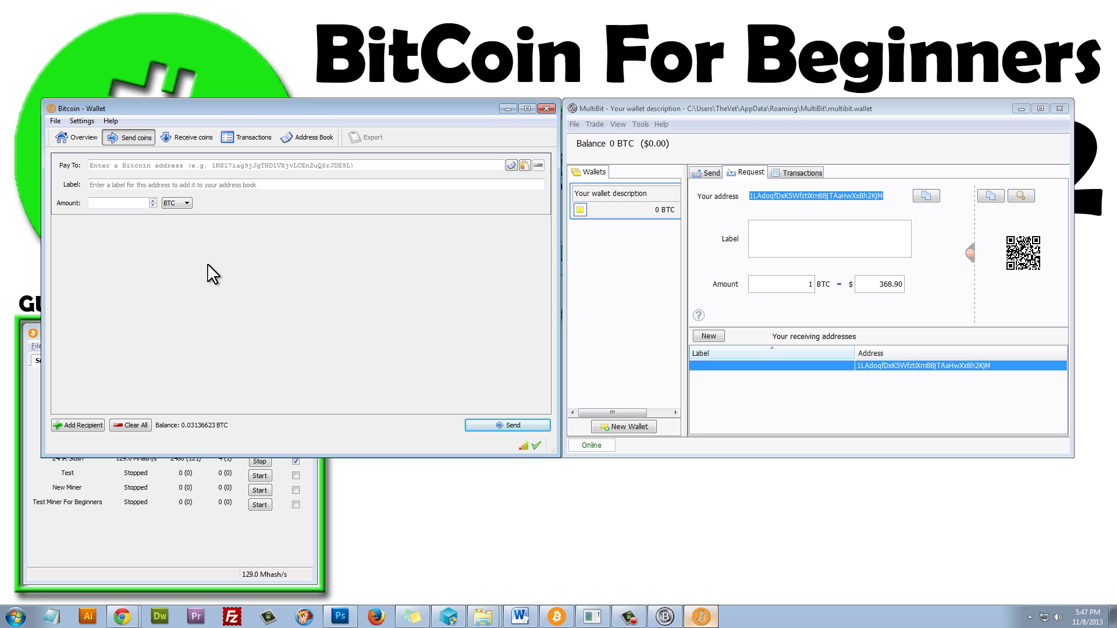
Copy MultiBit's receiving address into Bitcoin-Qt's Pay To field and label it Transfer.
left_click(654, 107)
left_click(756, 198)
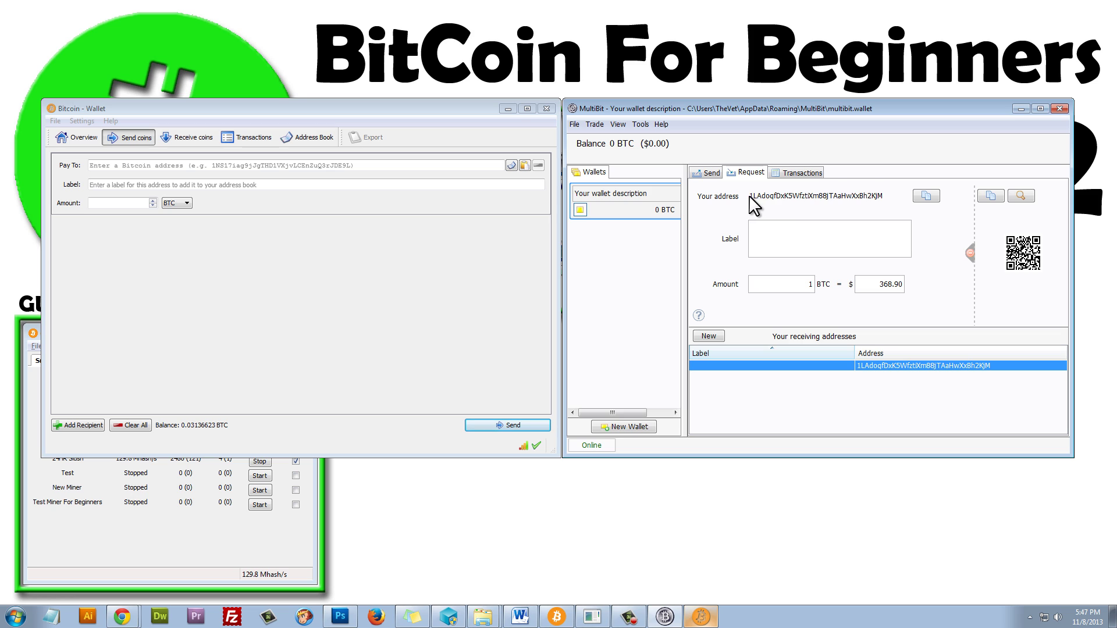
left_click_drag(749, 196, 830, 195)
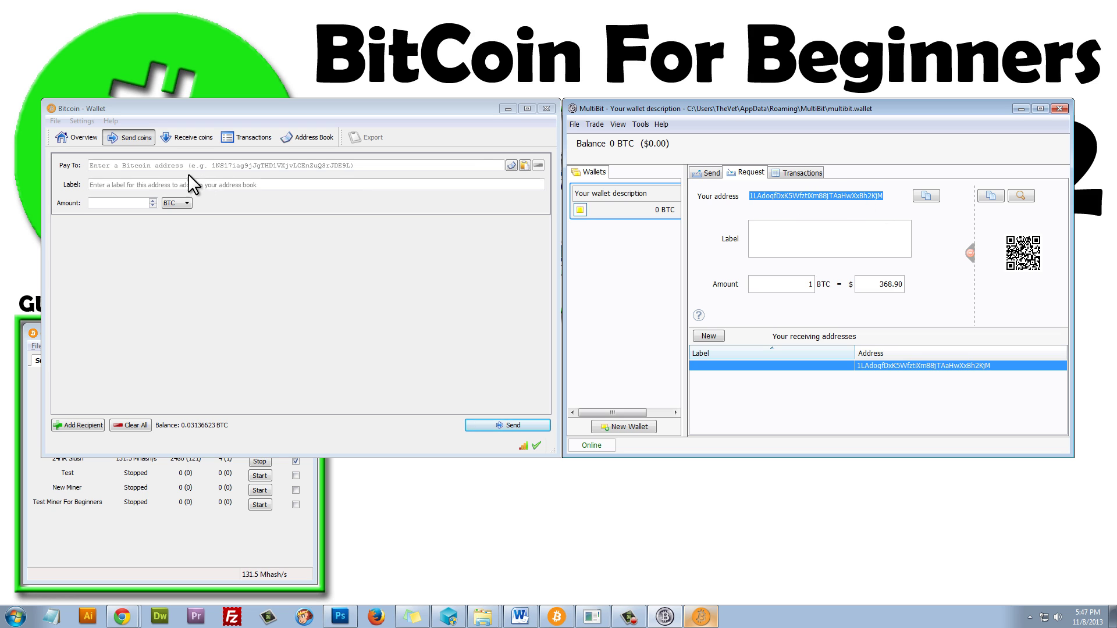
left_click(111, 163)
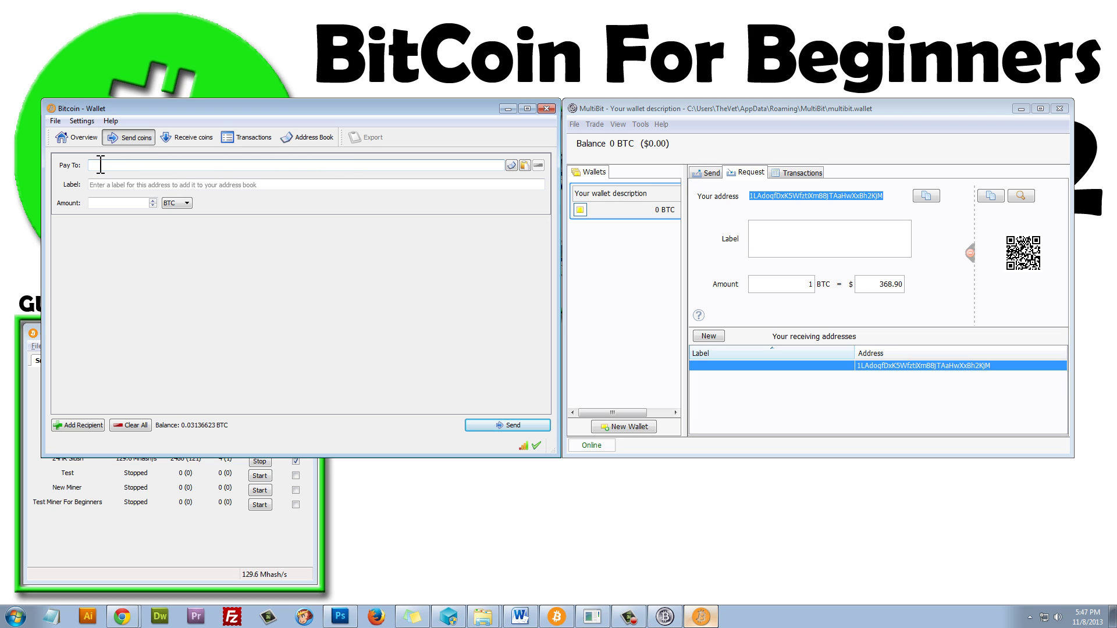
type("1LAdoqfDxK5WfztiXm88jTAaHwXxBh2KjM")
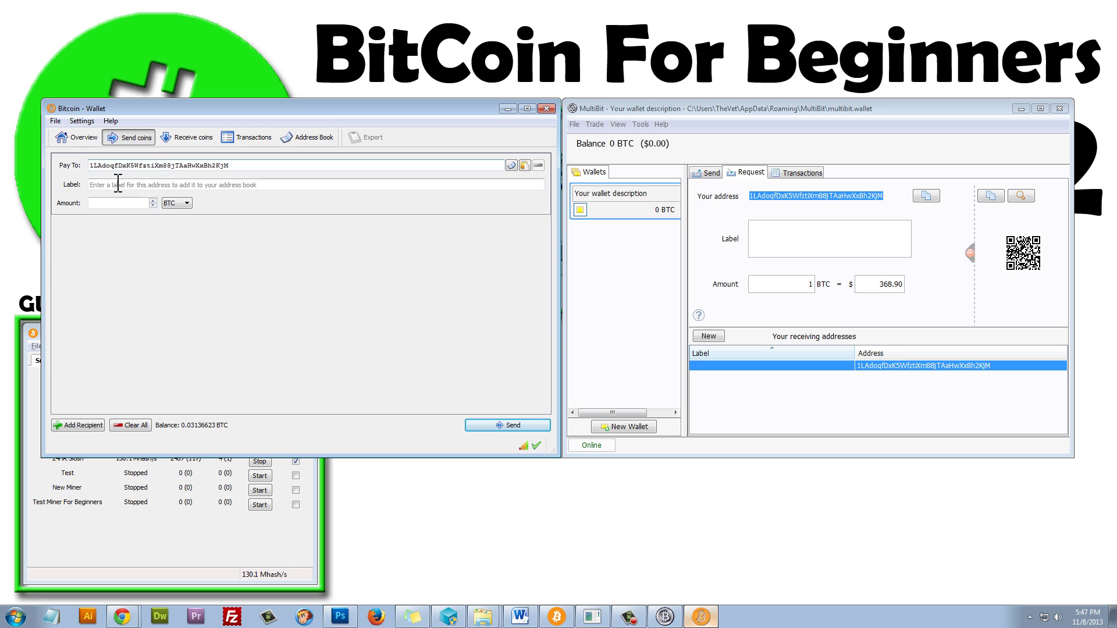
left_click(118, 183)
type("Transfer")
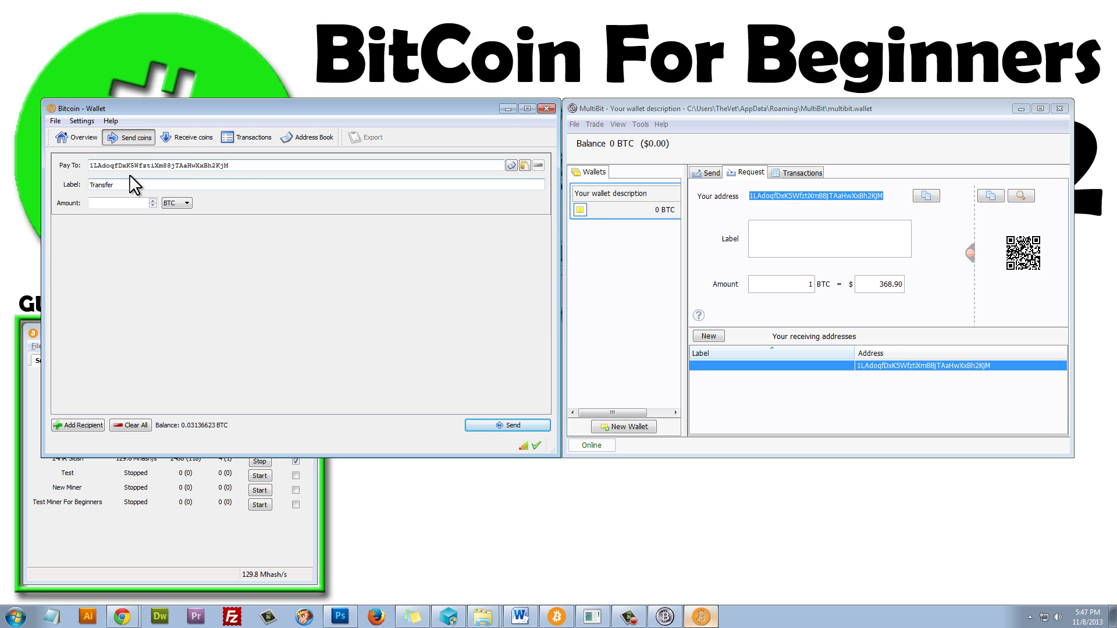
Enter the full 0.03136623 BTC balance as the amount in BTC, then send and confirm.
left_click(112, 202)
left_click_drag(182, 425, 220, 424)
key("ctrl+c")
left_click(112, 203)
key("ctrl+v")
left_click(183, 202)
left_click(170, 210)
left_click(508, 426)
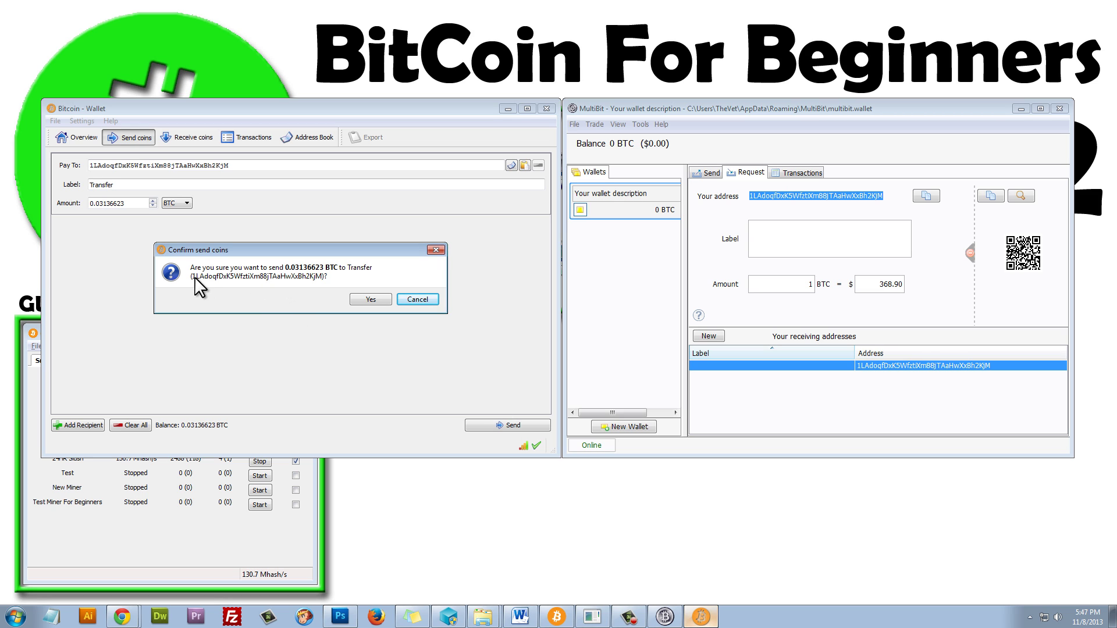
left_click(371, 299)
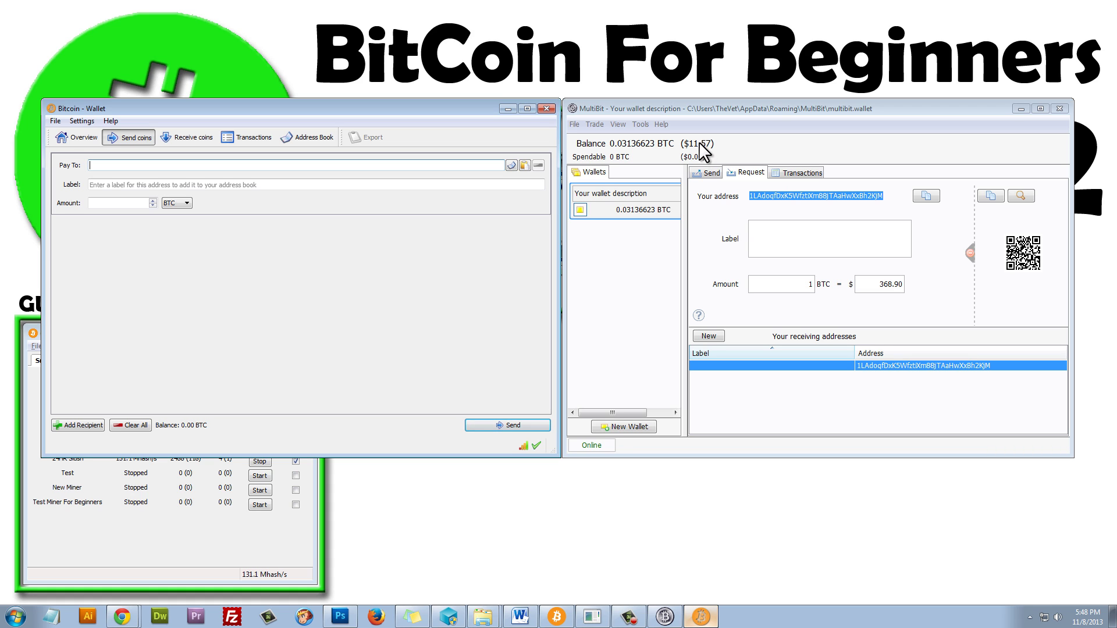
Verify the 0.03136623 BTC arrival in MultiBit's Transactions, then hide Bitcoin-Qt and center MultiBit's Send form.
left_click(799, 173)
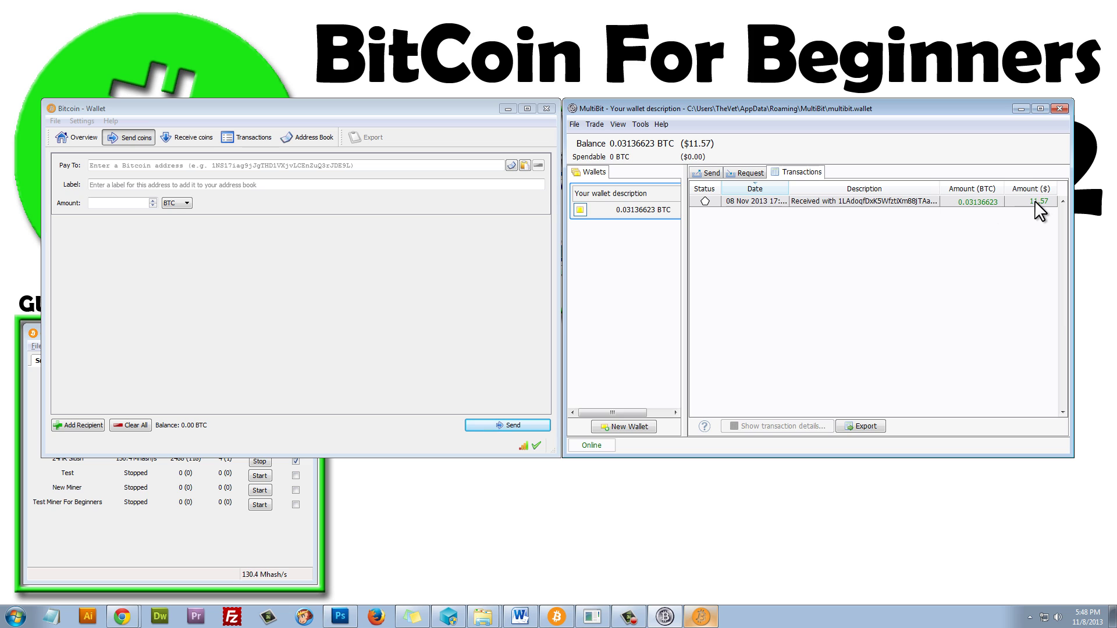
left_click(706, 173)
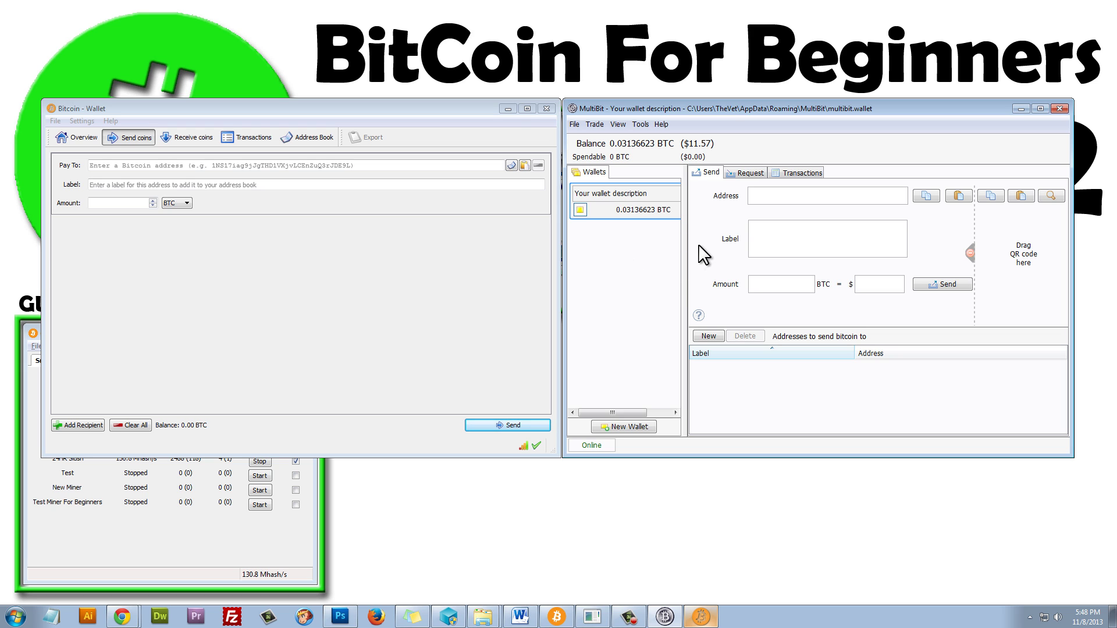
left_click(506, 109)
left_click_drag(624, 107, 413, 111)
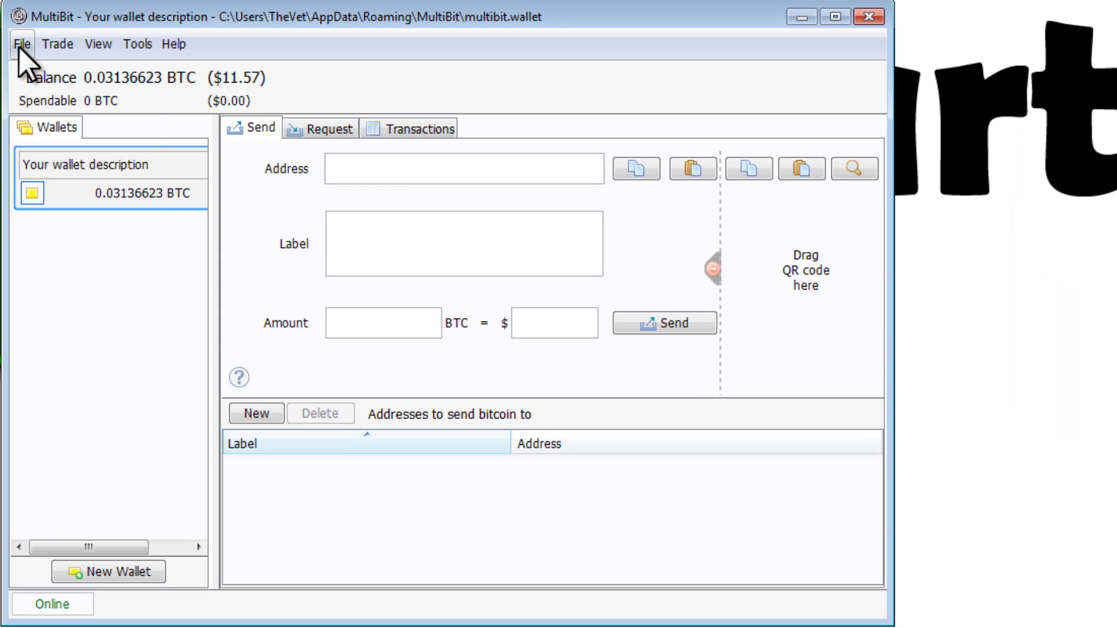
Use File > Add Password to set and repeat a wallet password in MultiBit.
left_click(22, 44)
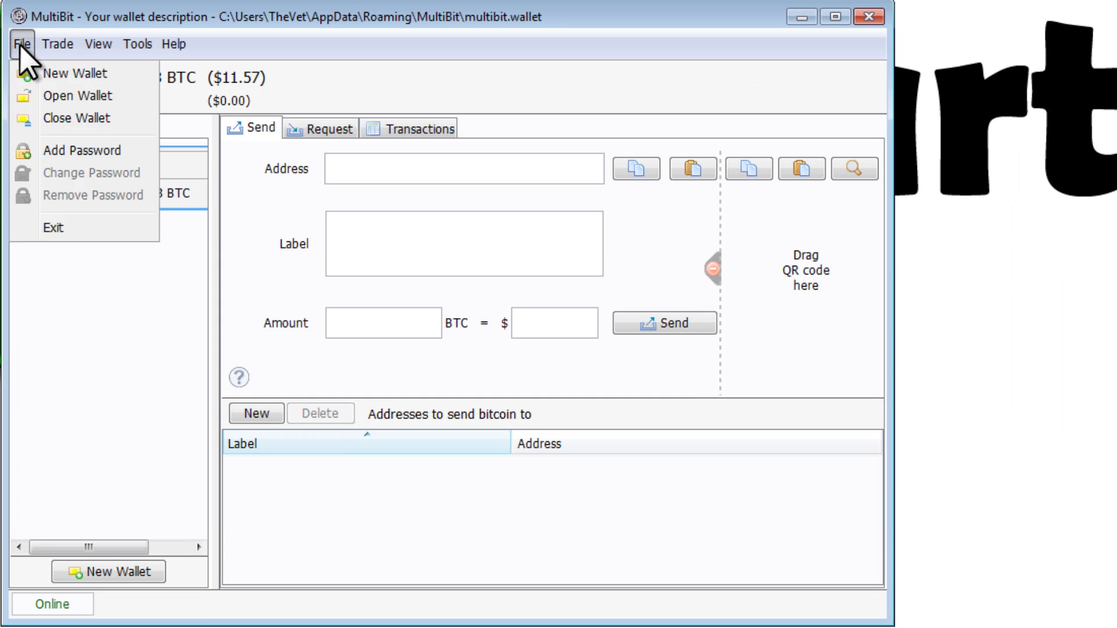
left_click(71, 151)
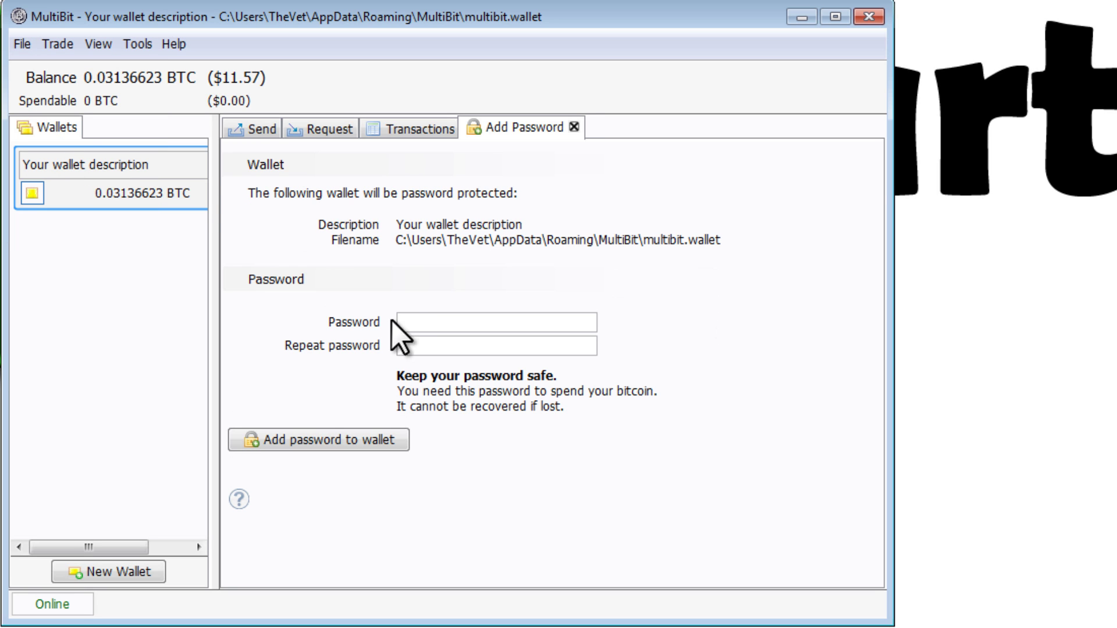
left_click(419, 325)
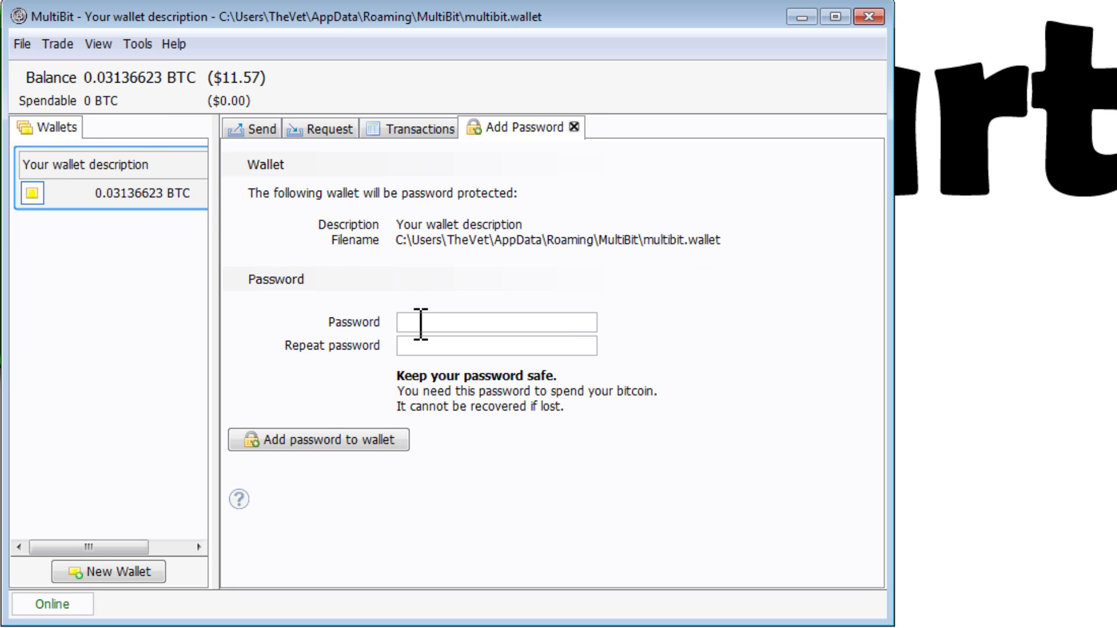
type("•••••••••")
key("Tab")
type("••••••••")
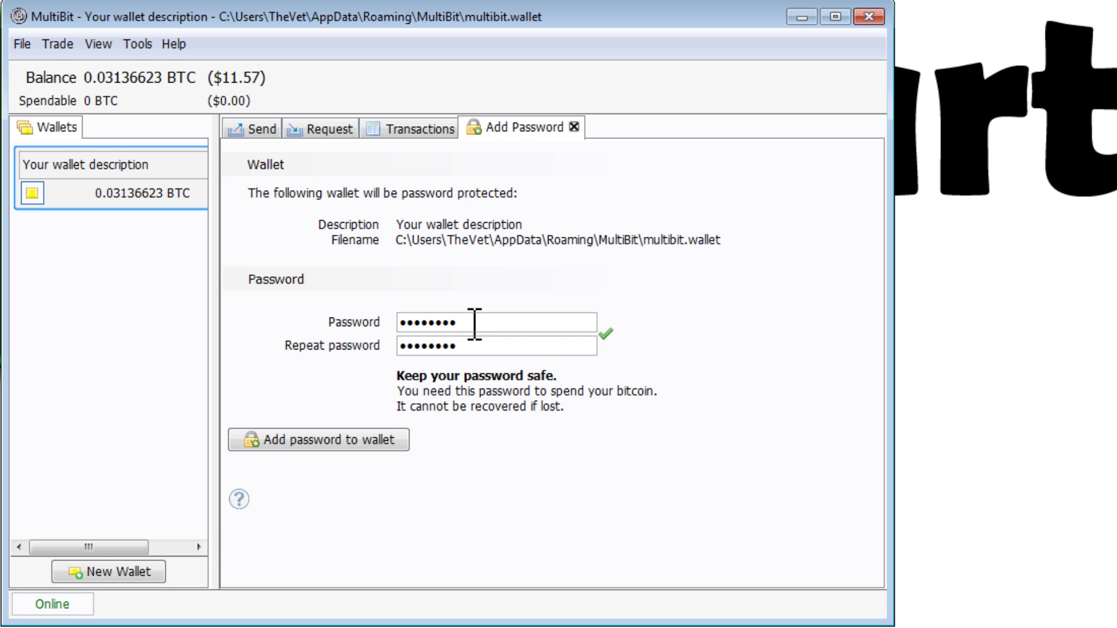
left_click_drag(469, 324, 387, 324)
left_click_drag(461, 349, 352, 352)
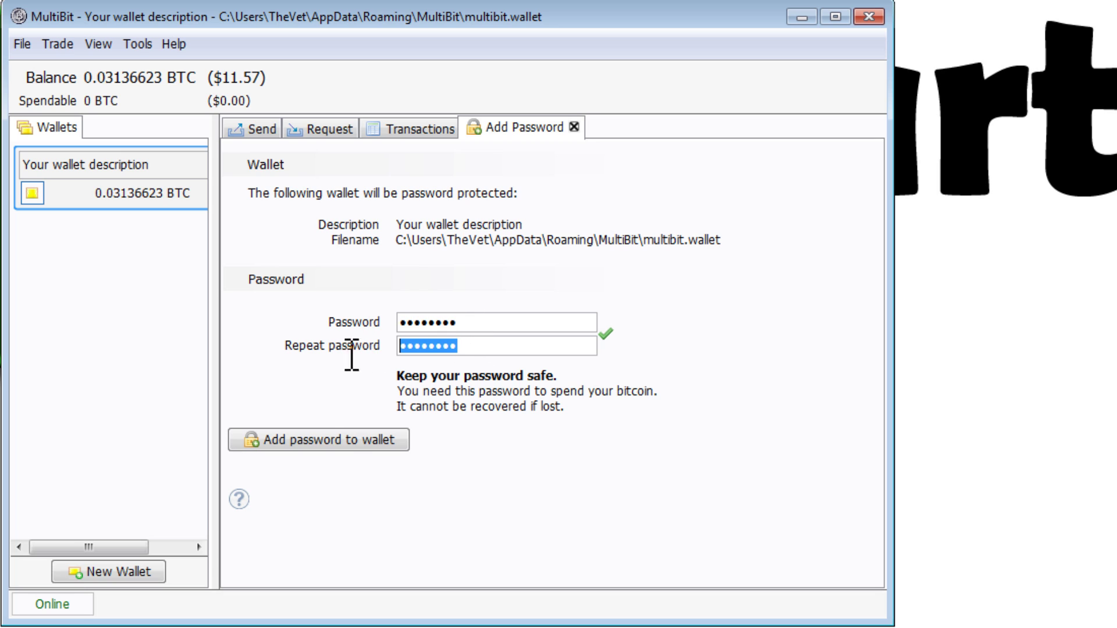
left_click(303, 441)
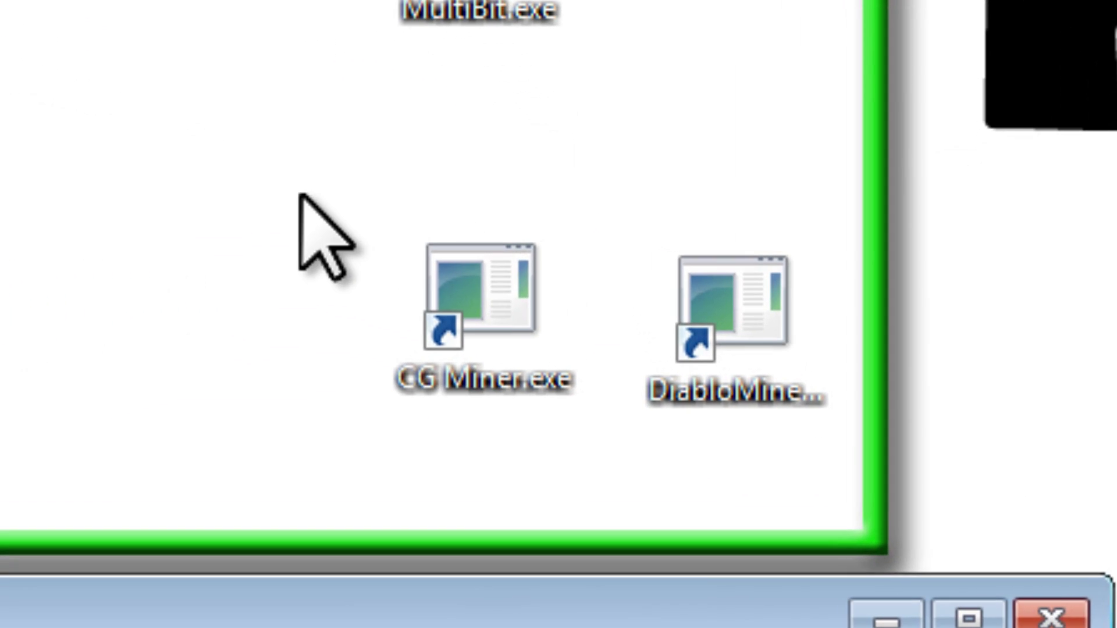
left_click_drag(528, 230, 618, 282)
left_click_drag(695, 422, 843, 436)
left_click(810, 207)
left_click_drag(721, 153, 740, 484)
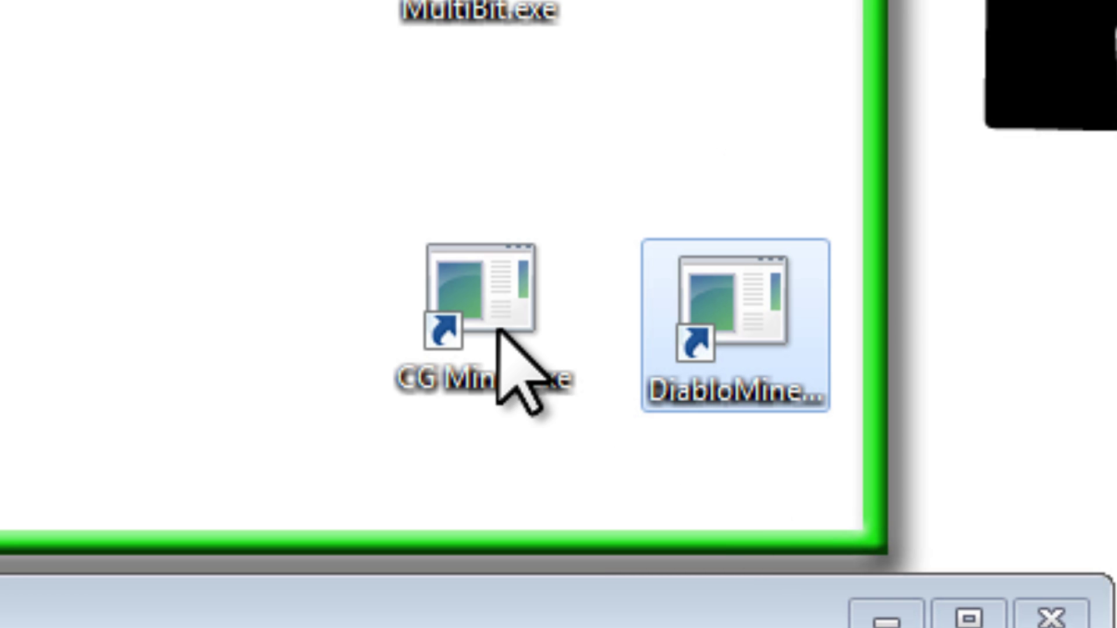
left_click(472, 291)
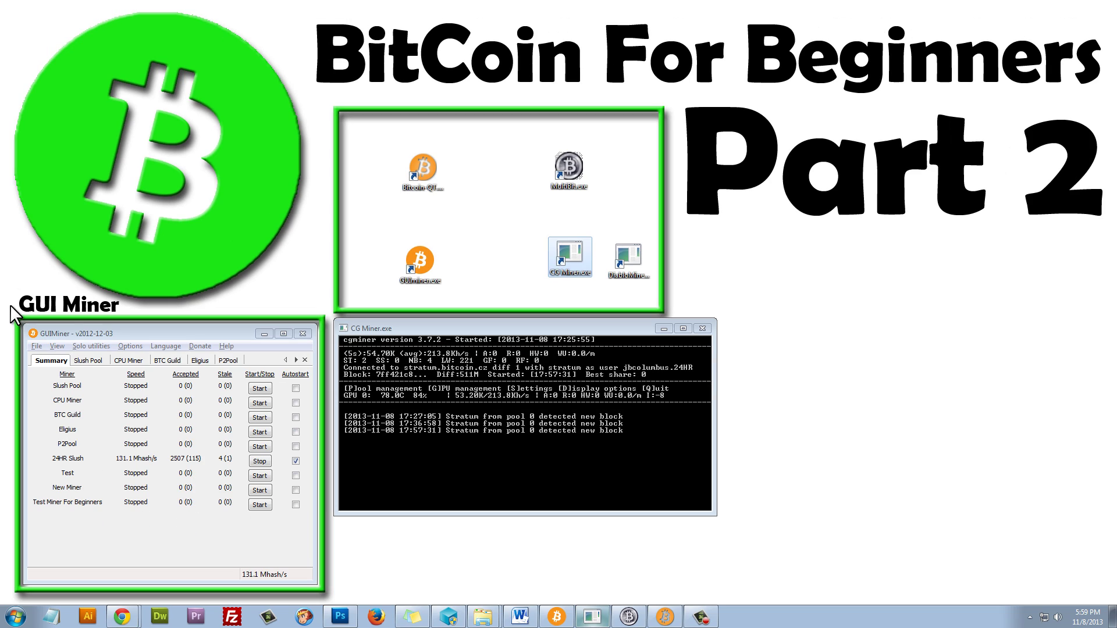
left_click_drag(10, 306, 328, 593)
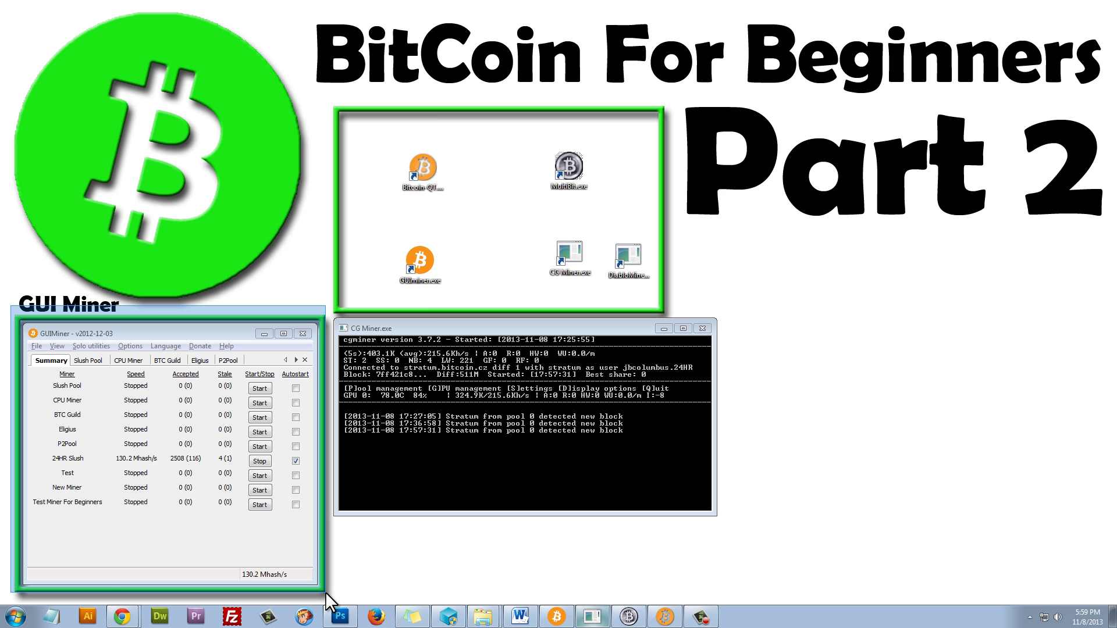
left_click_drag(326, 592, 325, 591)
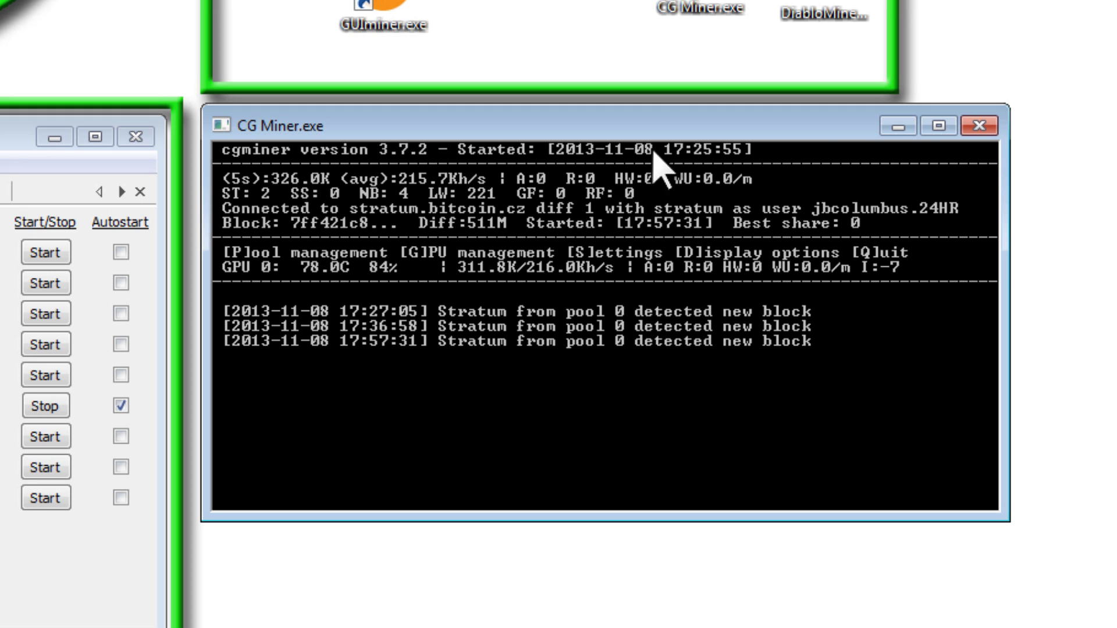
Relaunch CGMiner, enter stratum.bitcoin.cz:3333 as the pool URL, and show the pool's workers table.
left_click(980, 126)
double_click(722, 5)
left_click_drag(207, 0, 727, 116)
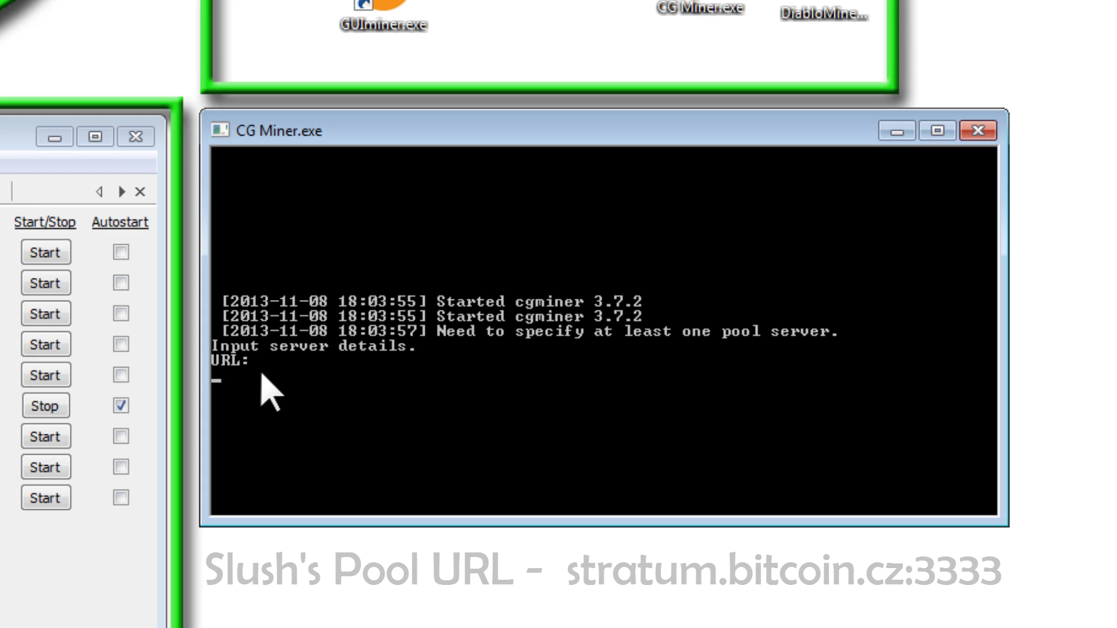
type("stratum.bitcoin.cz:3333")
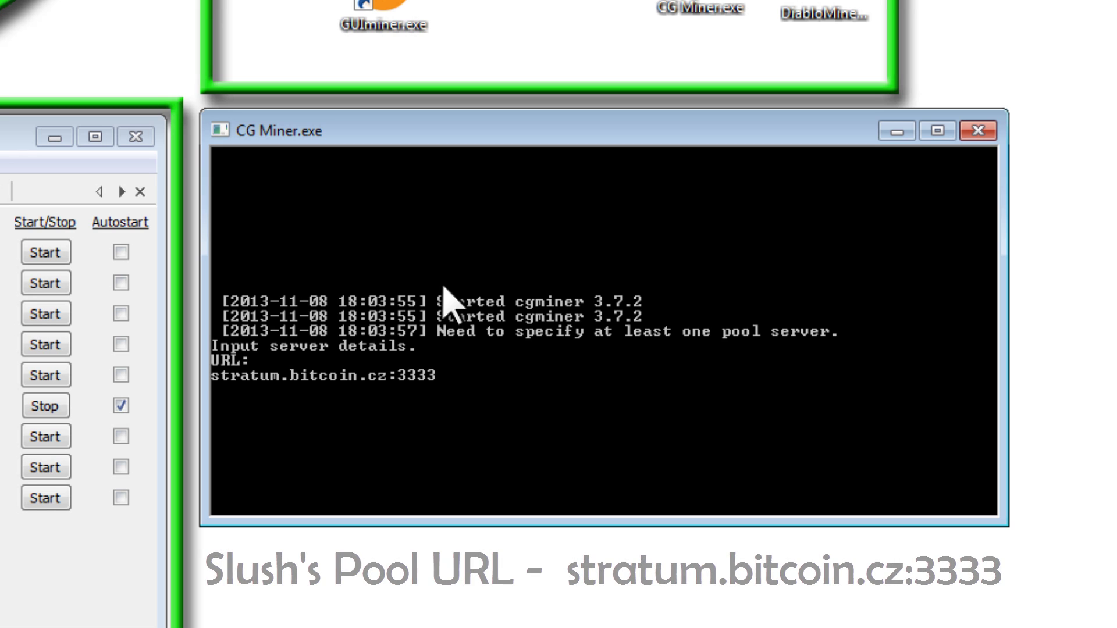
key("Return")
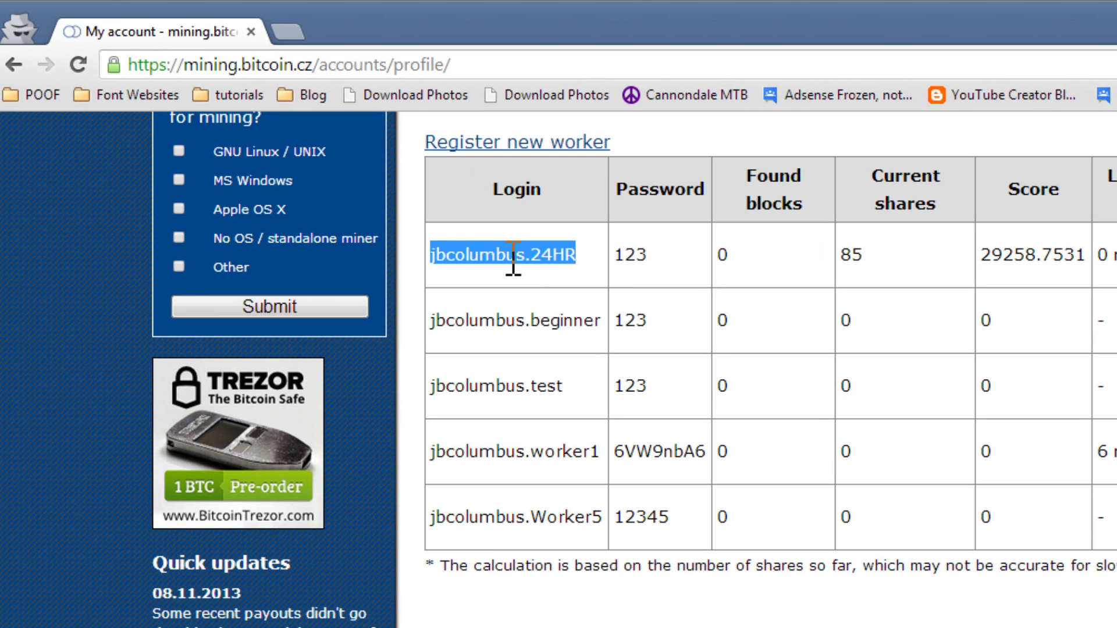
left_click(484, 253)
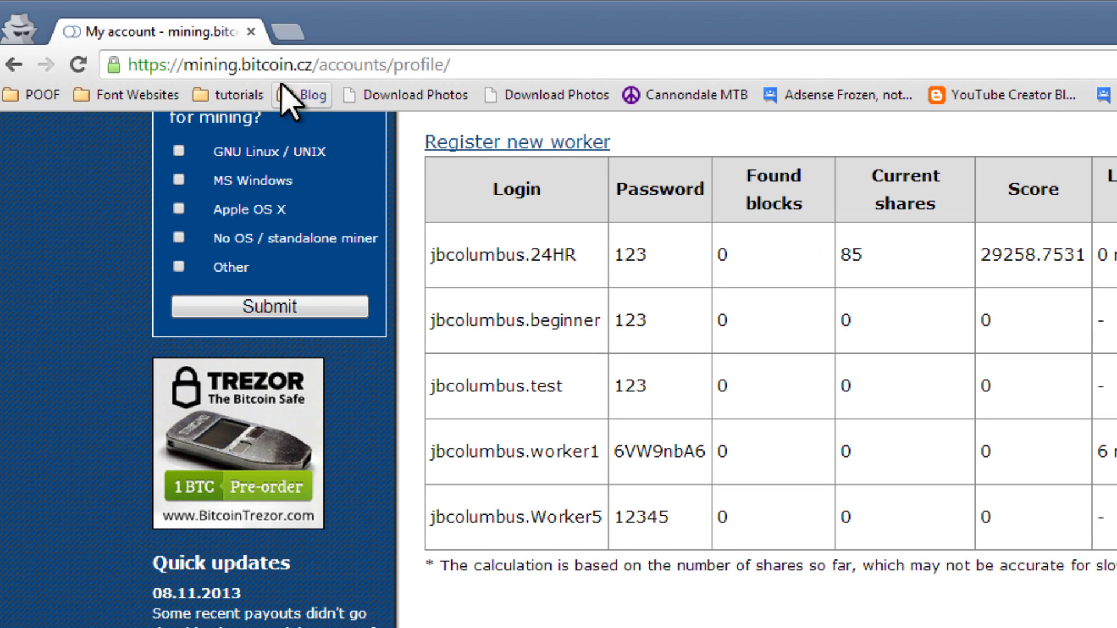
Select the mining.bitcoin.cz domain and the 24HR worker's login, then return to CG Miner.
left_click(292, 65)
left_click_drag(312, 64, 185, 64)
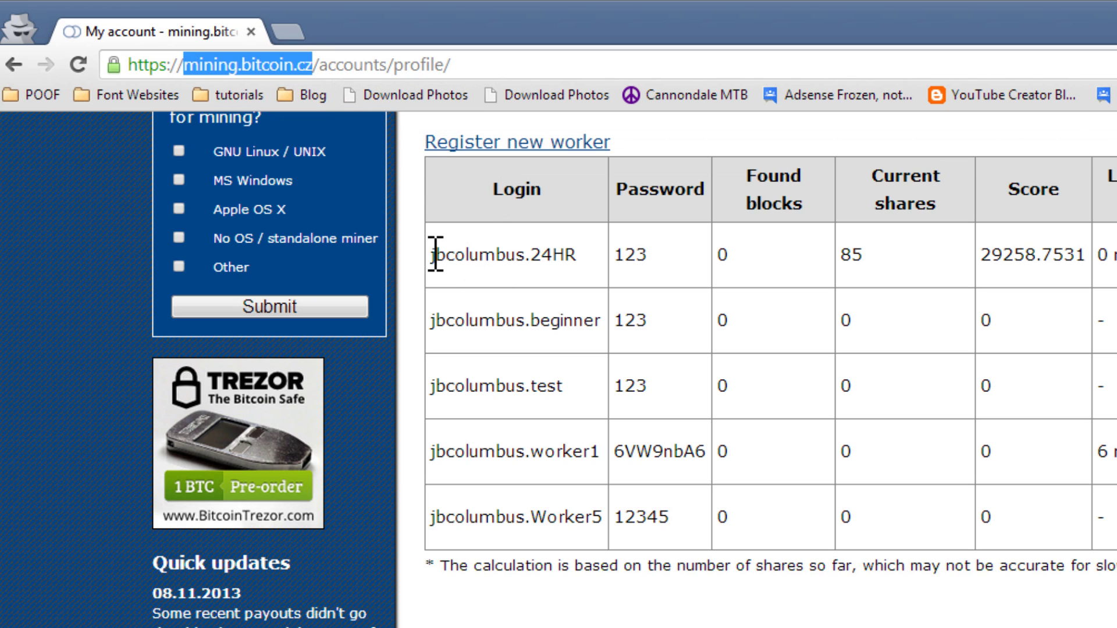
left_click_drag(434, 255, 591, 256)
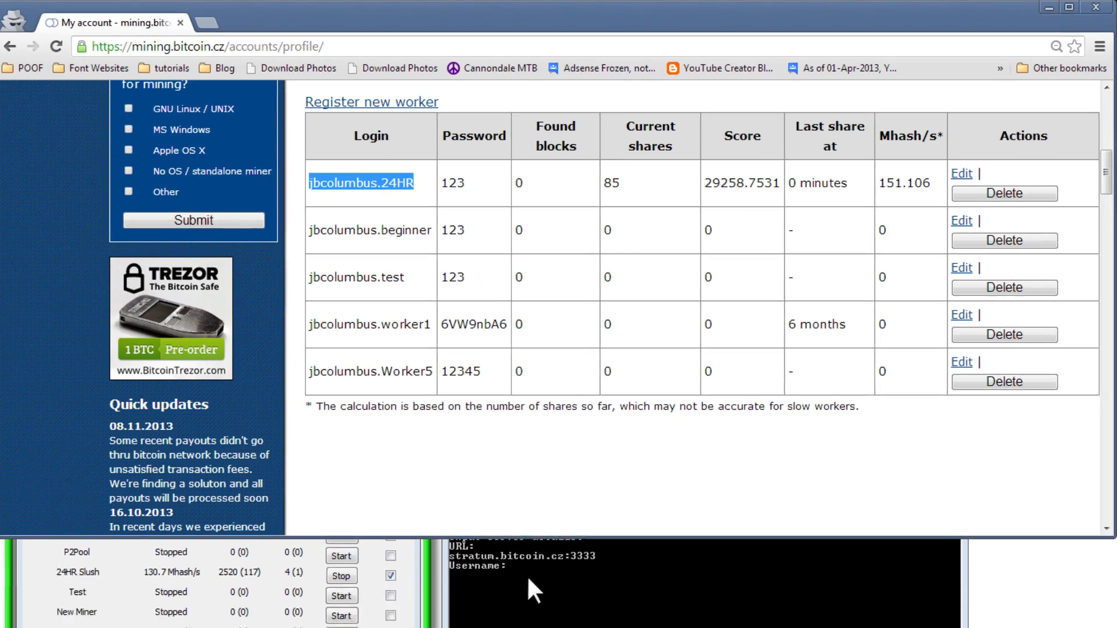
left_click(512, 549)
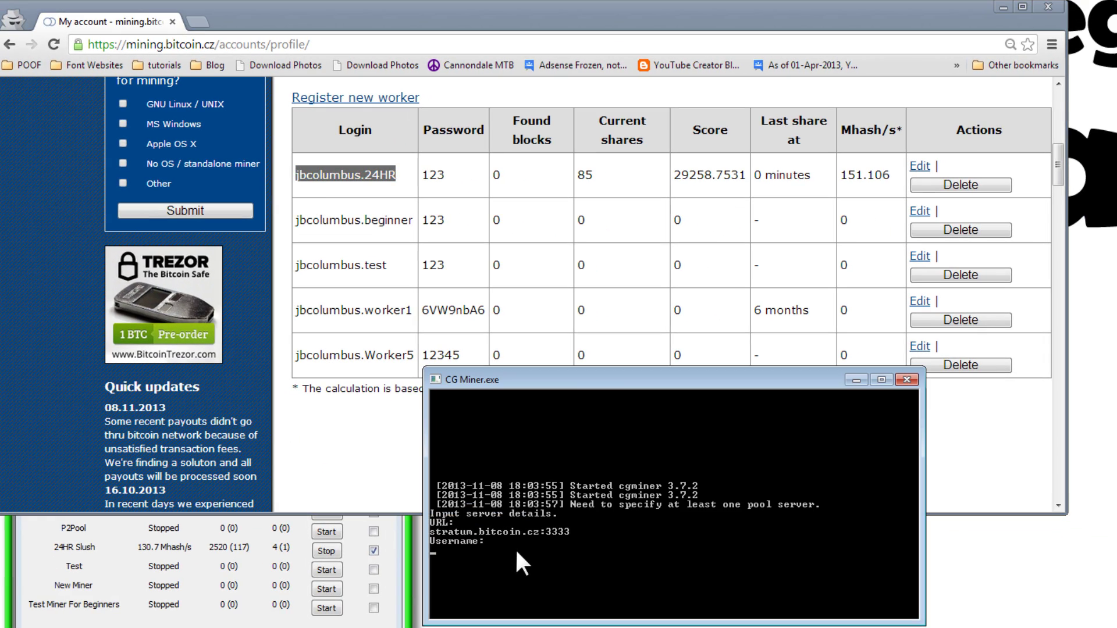
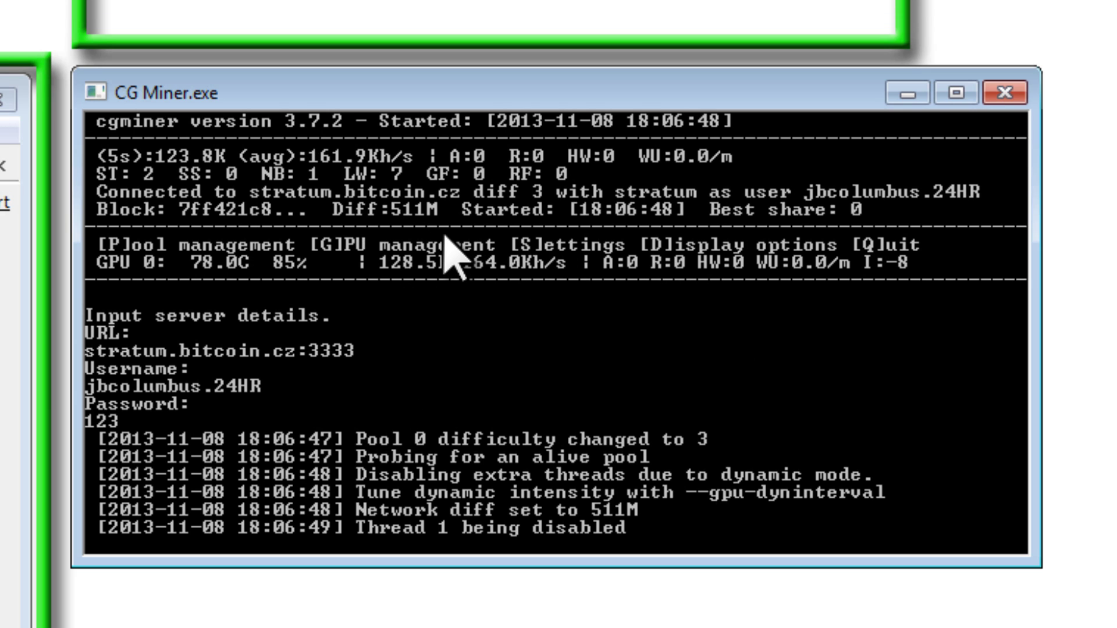
Scroll to the Workers table and check the 24HR worker's shares, score and hashrate.
left_click_drag(494, 93, 494, 86)
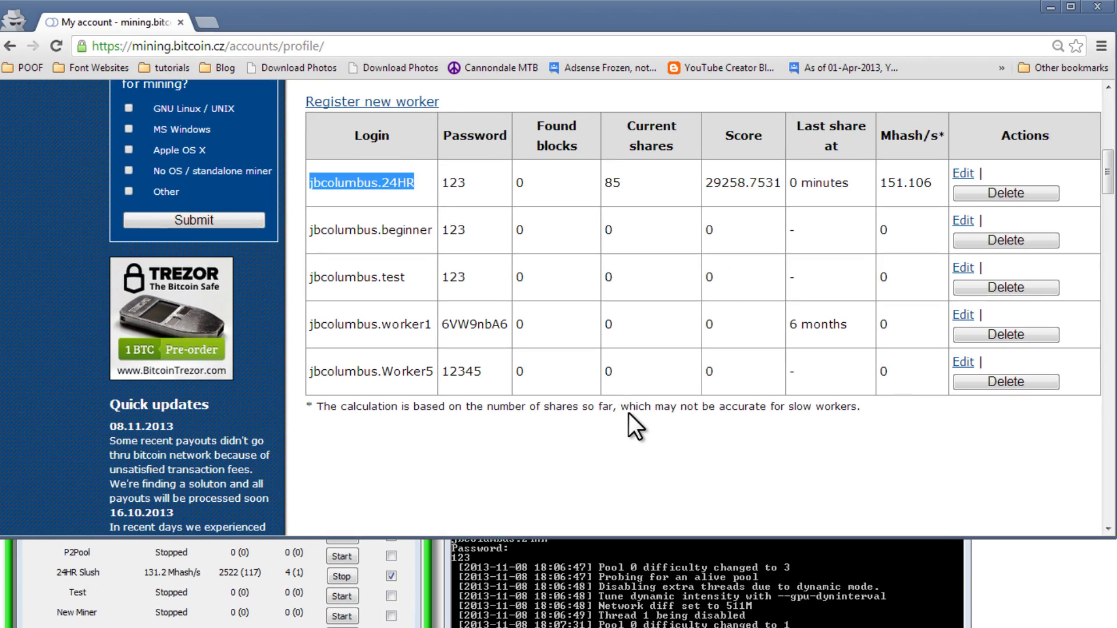
scroll(698, 372, "up", 10)
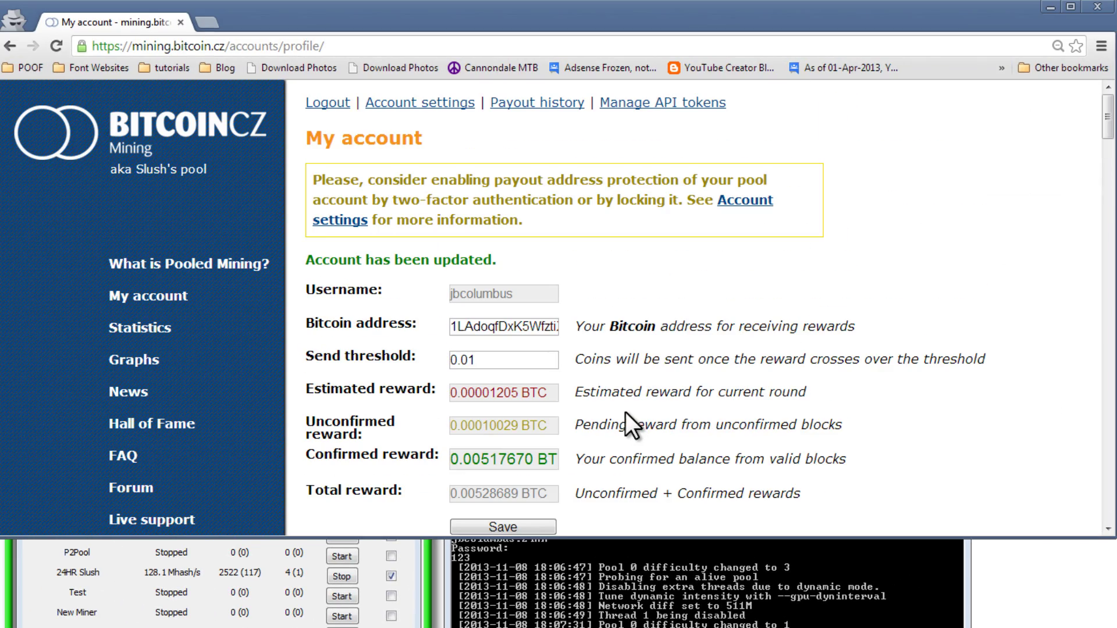
scroll(585, 365, "down", 8)
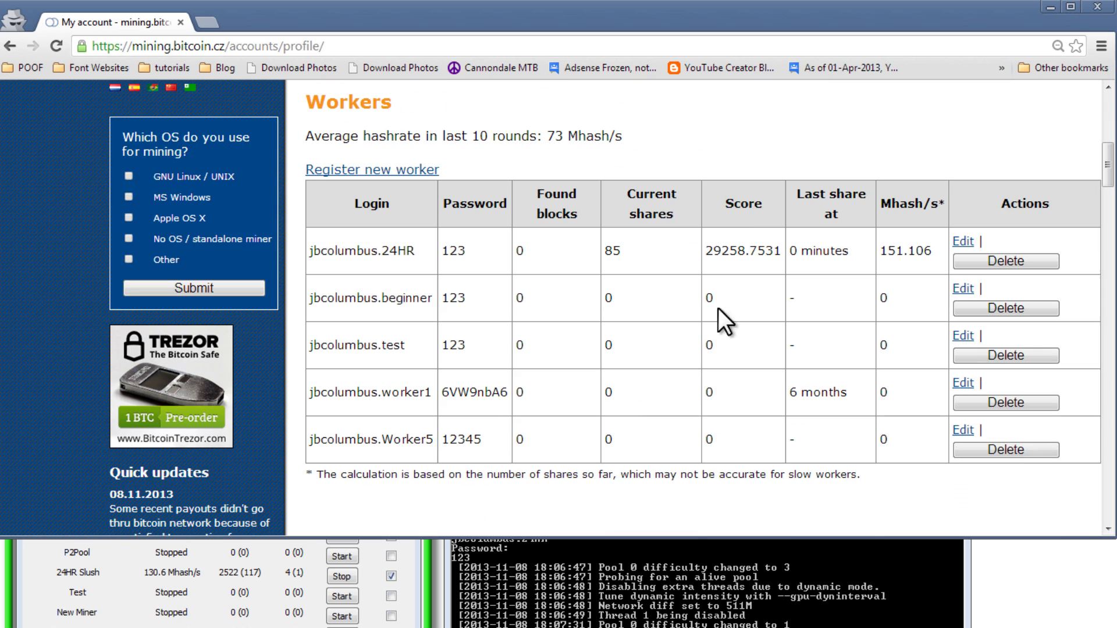
left_click_drag(715, 249, 907, 252)
left_click(894, 253)
Scroll back up to the Bitcoin address and 0.01 Send threshold payout fields.
scroll(472, 419, "up", 7)
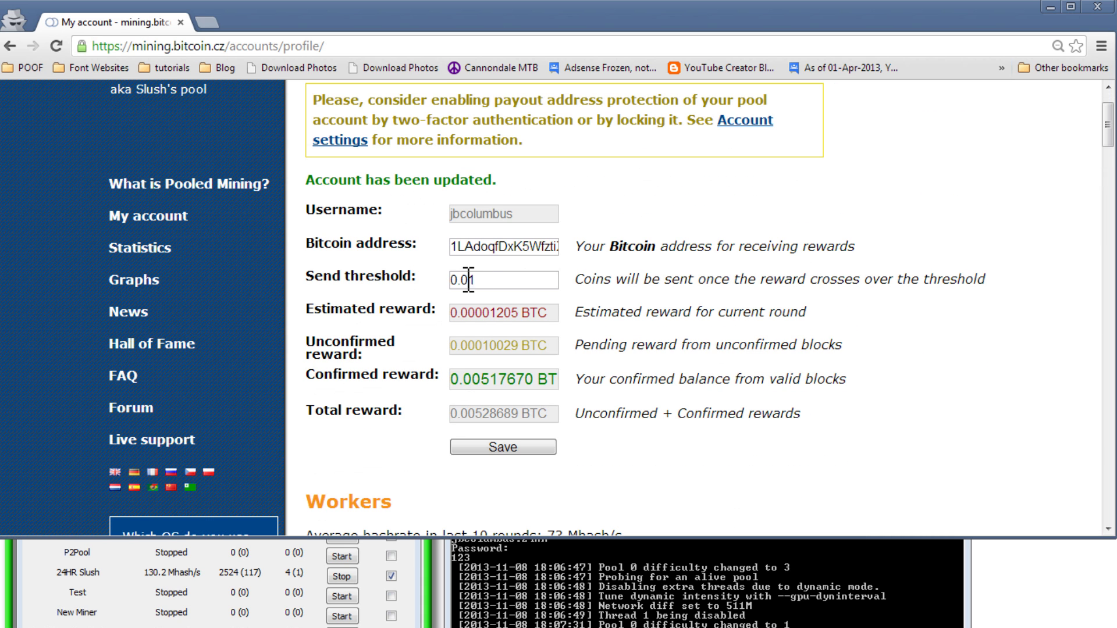
left_click_drag(305, 239, 426, 247)
left_click_drag(306, 241, 432, 252)
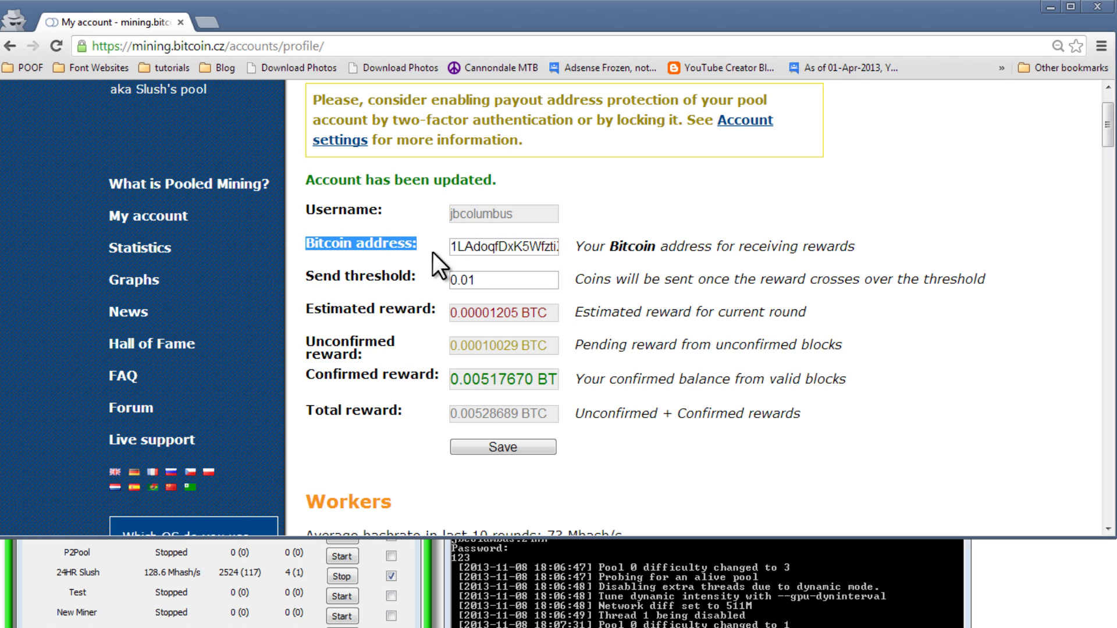
mouse_move(416, 274)
left_mouse_down()
mouse_move(307, 275)
mouse_move(423, 275)
left_mouse_up()
left_click(311, 274)
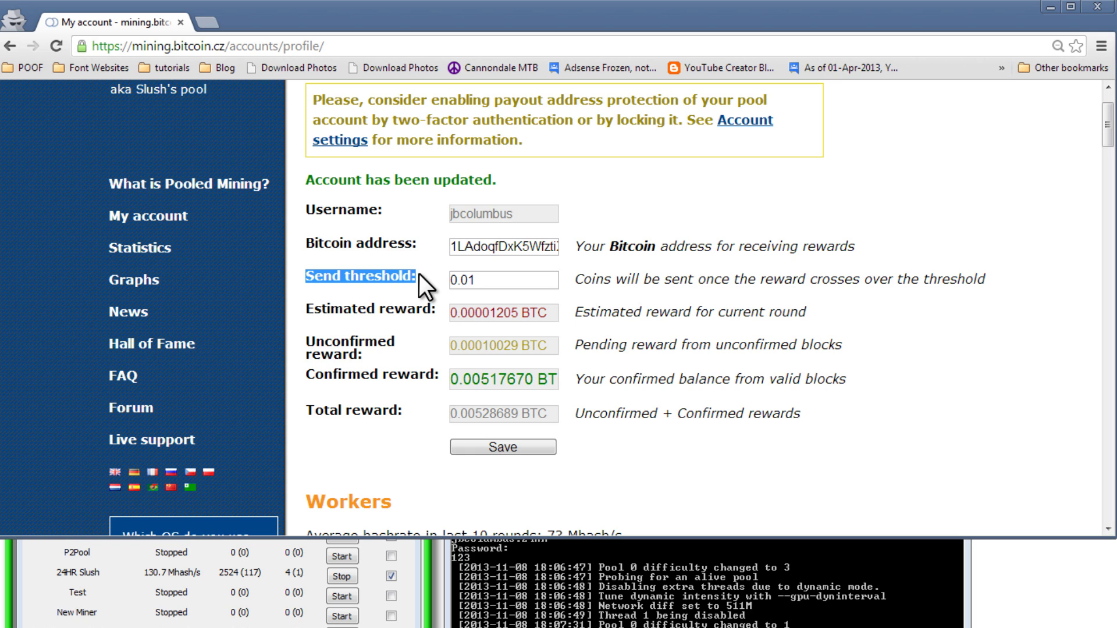
Try saving a 0.00001 send threshold, which is rejected with a 0.01 minimum.
left_click(485, 280)
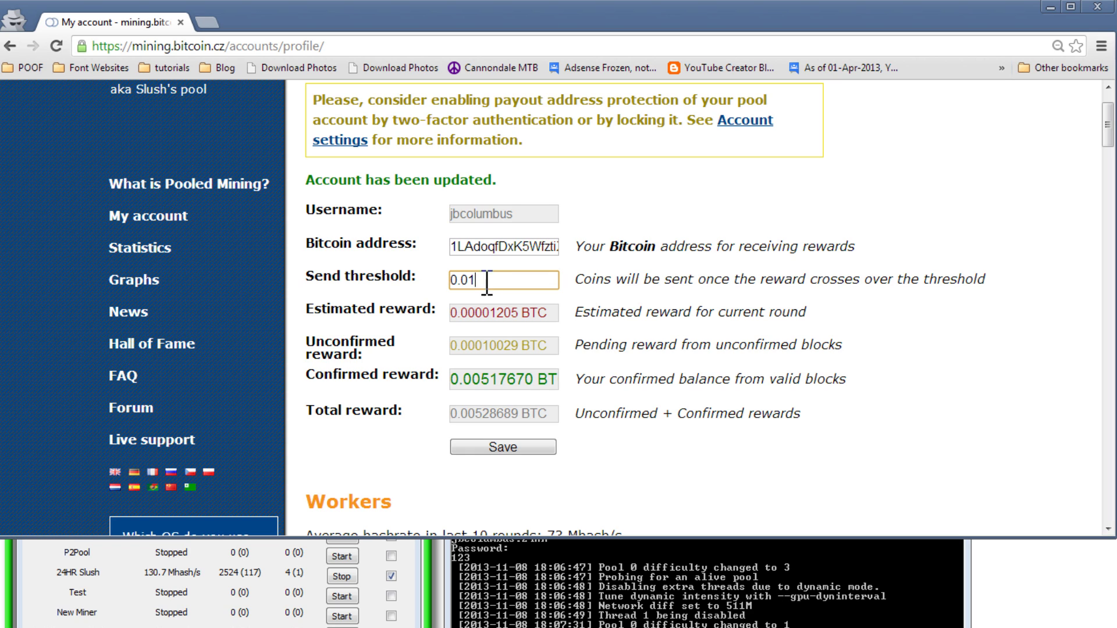
left_click(469, 280)
type("0000")
left_click(507, 447)
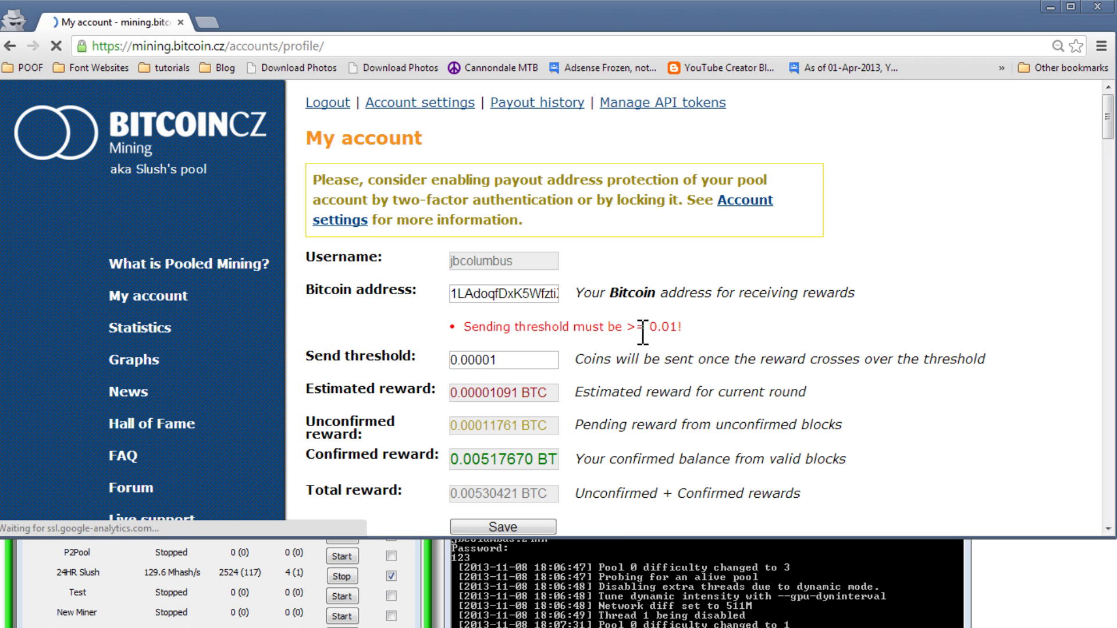
left_click_drag(677, 327, 658, 327)
key("ctrl+c")
Replace the threshold with .01, save it, and check the confirmed reward balance.
scroll(670, 327, "down", 1)
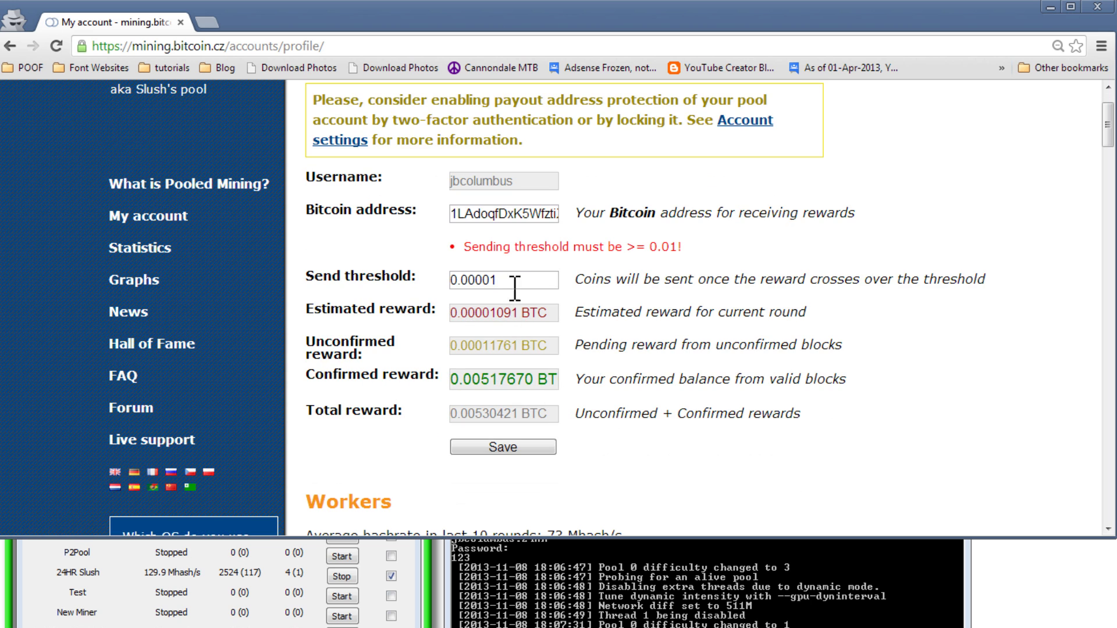
left_click(392, 284)
key("ctrl+v")
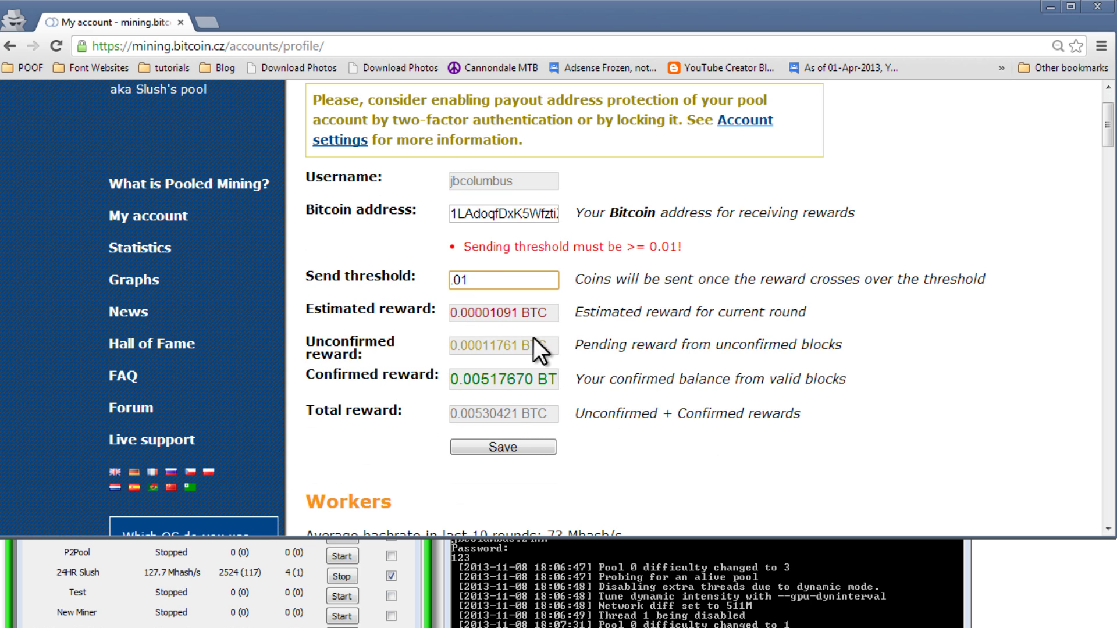
left_click(496, 449)
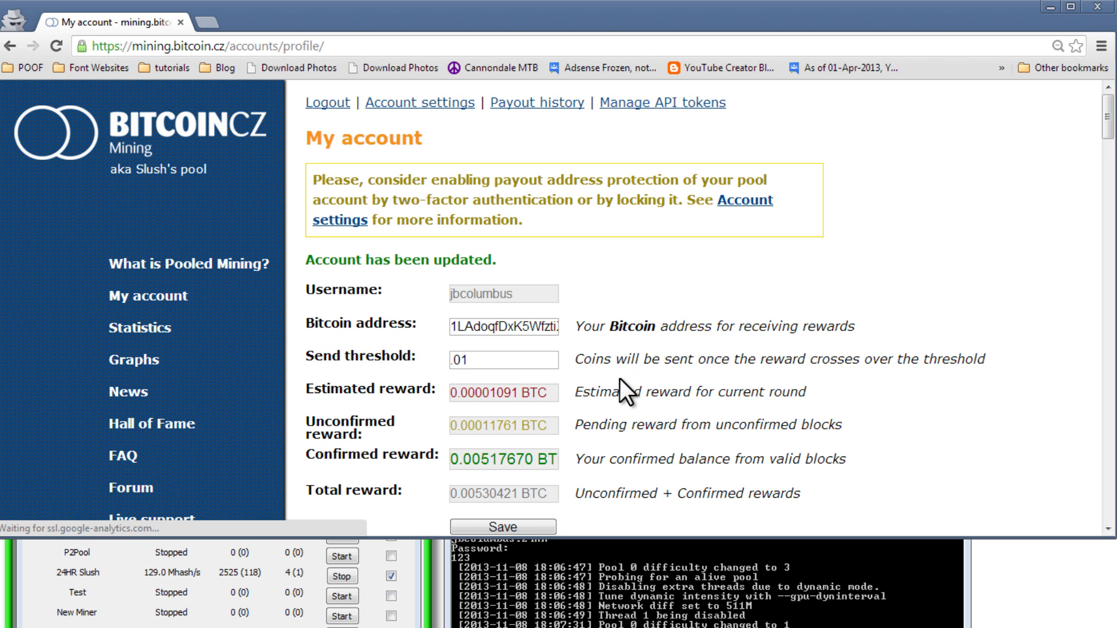
scroll(619, 378, "down", 1)
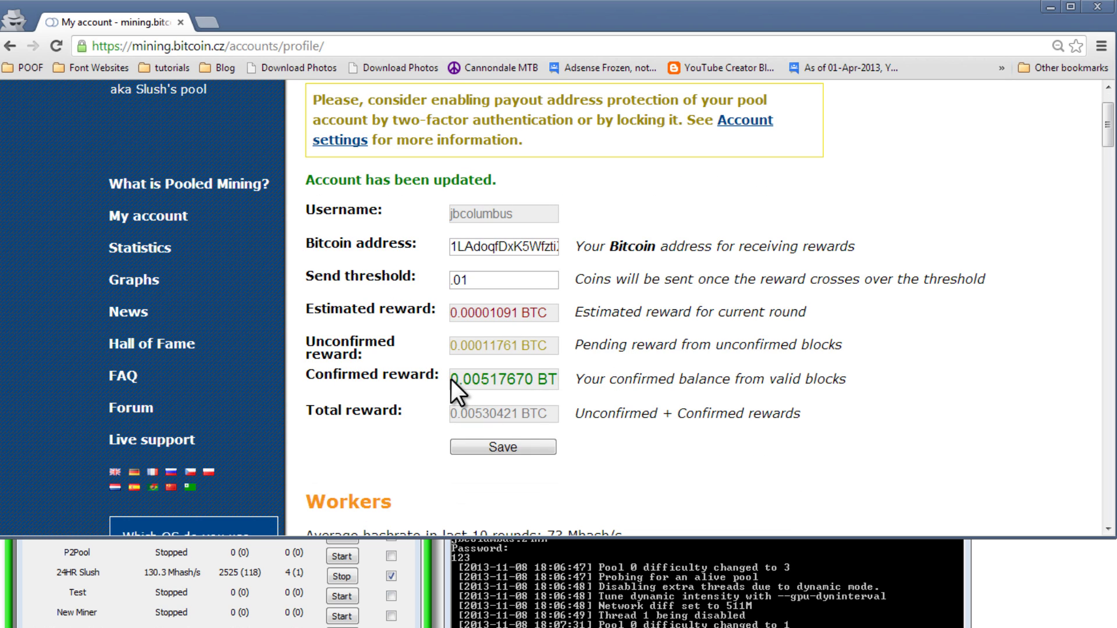
left_click_drag(451, 379, 561, 379)
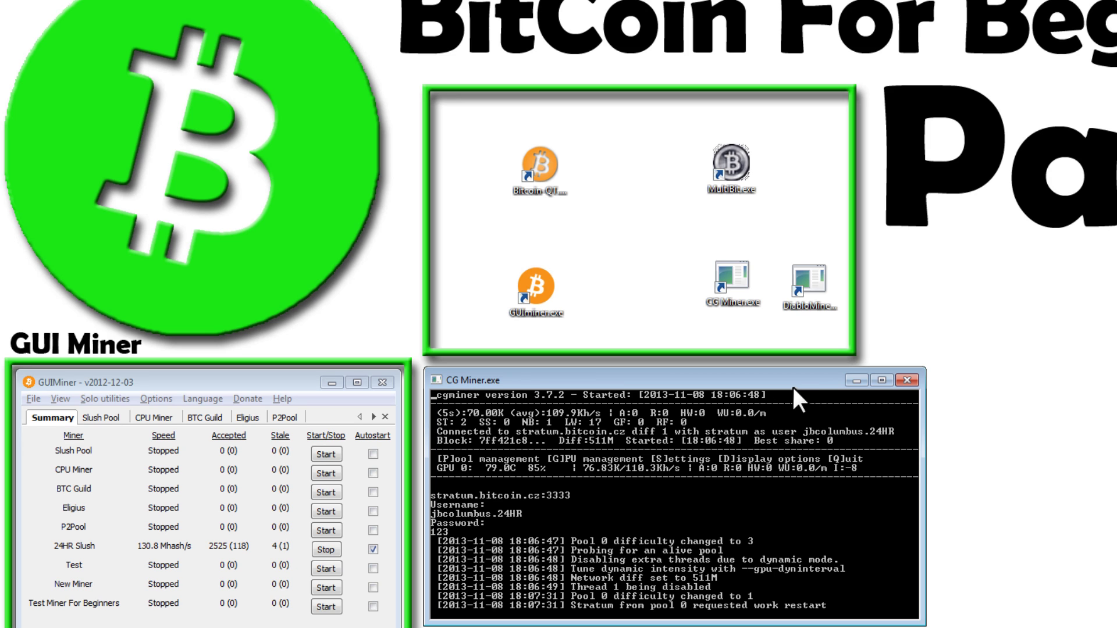
Close the CG Miner console and bring GUIMiner's 24HR Slush miner, around 130 Mhash/s, forward.
mouse_move(755, 384)
left_mouse_down()
mouse_move(746, 379)
mouse_move(756, 376)
left_mouse_up()
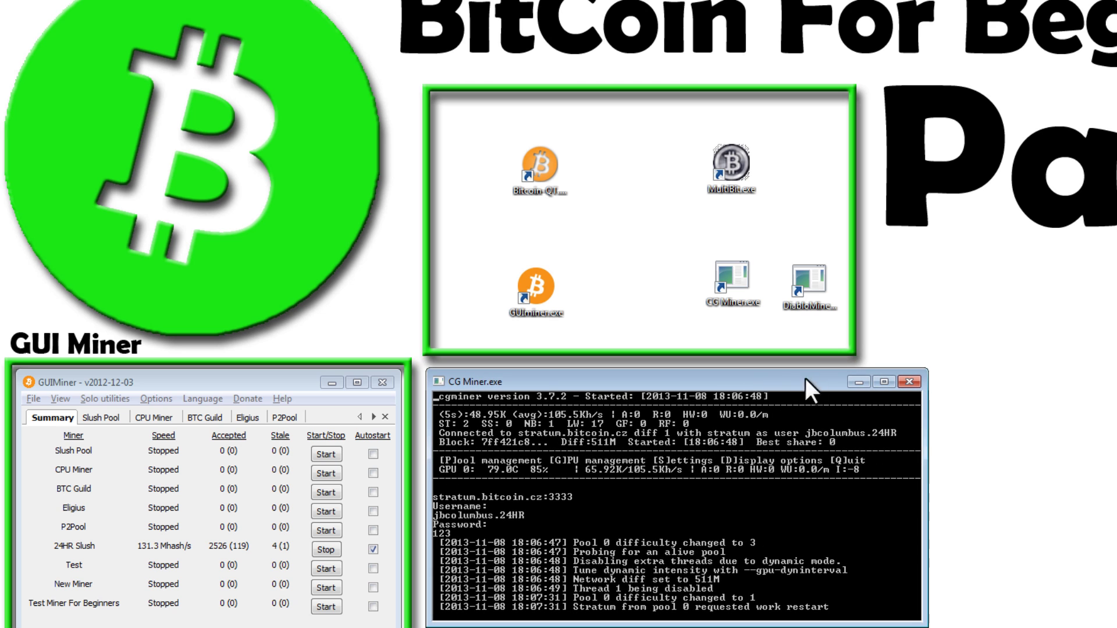
left_click(861, 379)
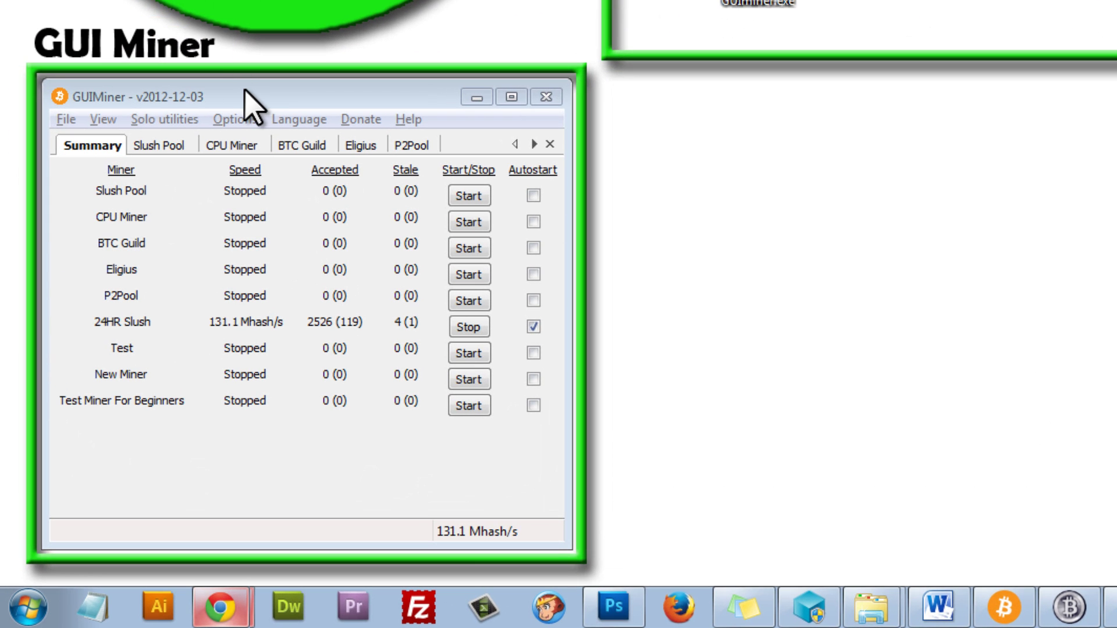
left_click(243, 91)
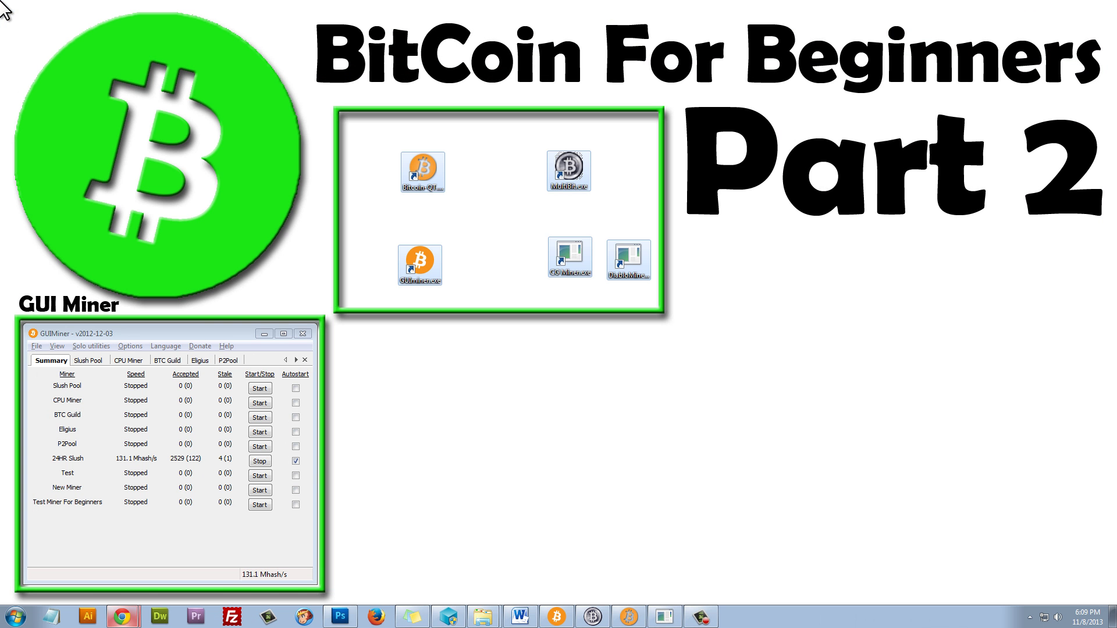
left_click(609, 384)
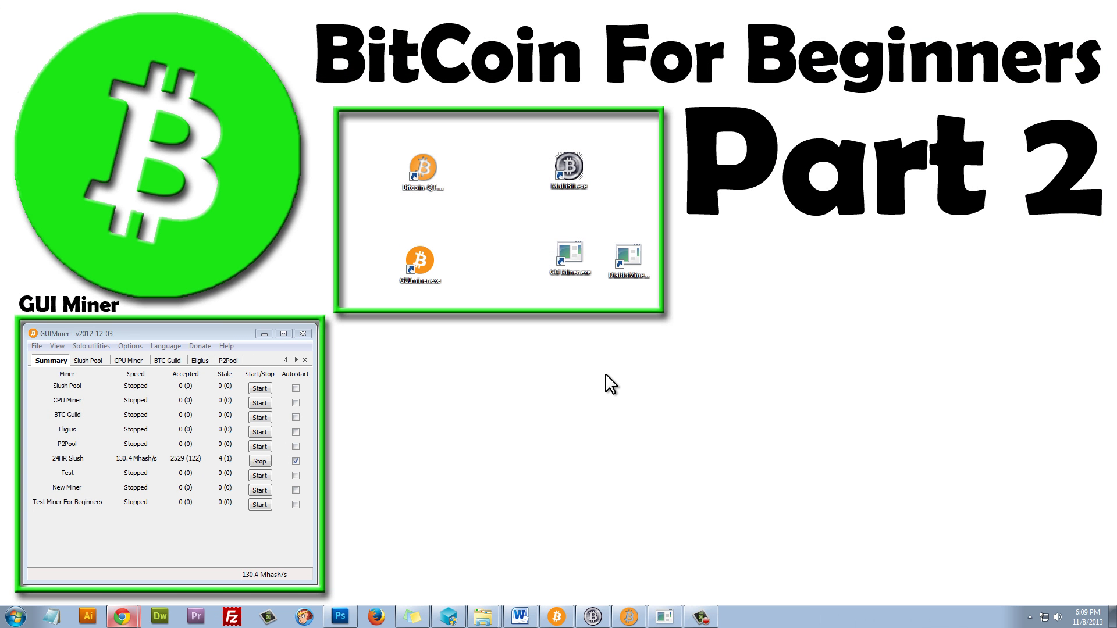